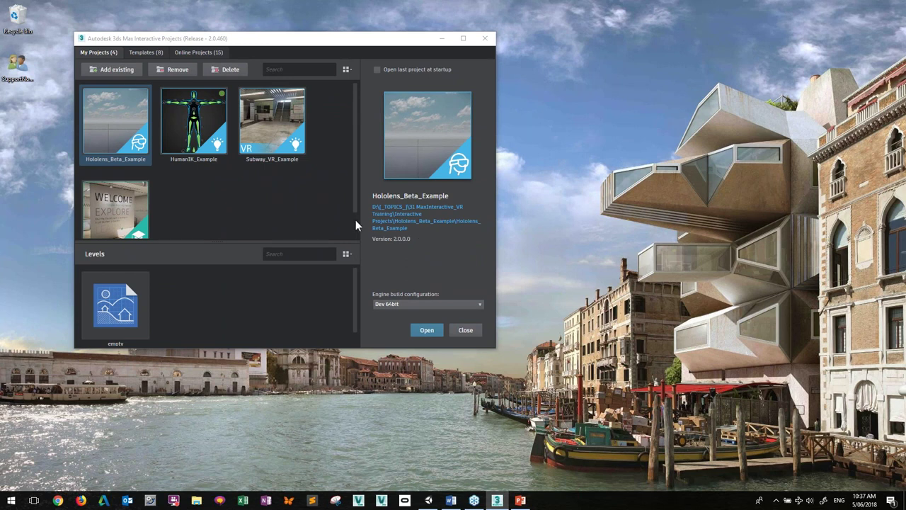
Open the Subway_VR_Example project and dismiss the Getting Started tutorials window.
{"action": "left_click", "coordinate": [279, 135]}
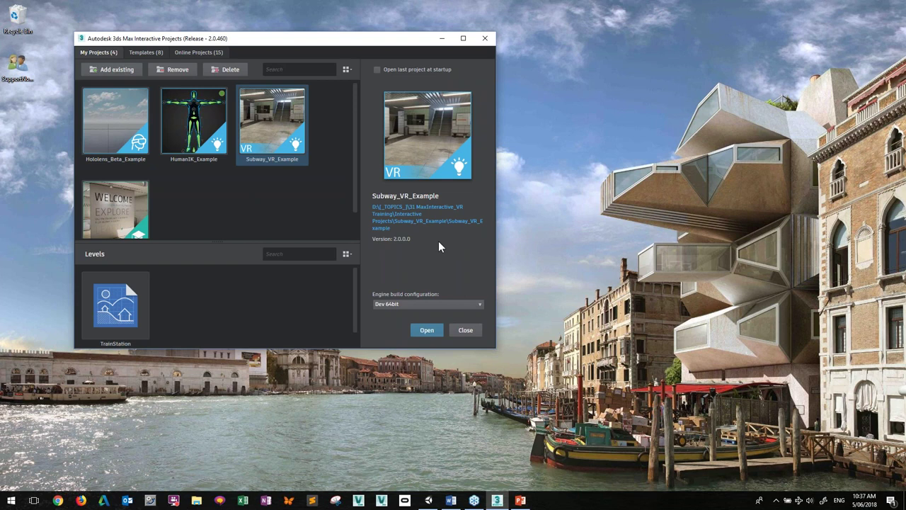
{"action": "left_click", "coordinate": [422, 330]}
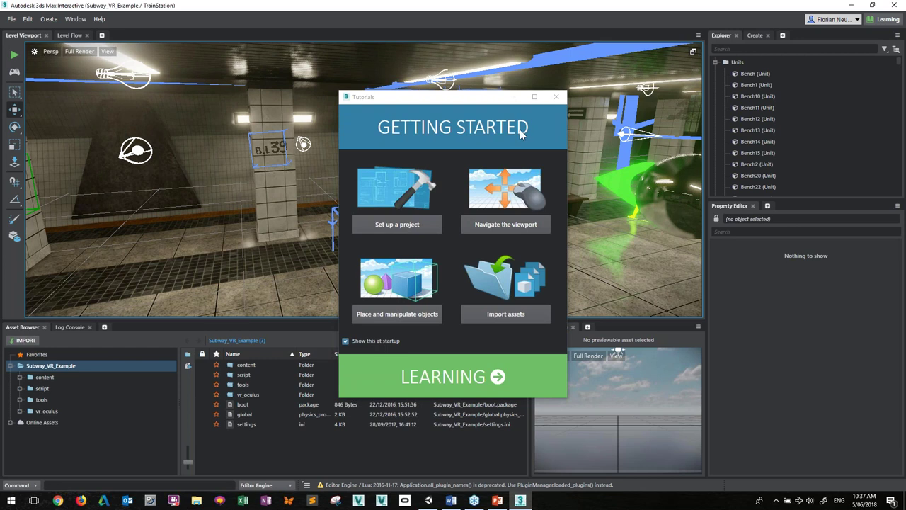
{"action": "left_click", "coordinate": [556, 96]}
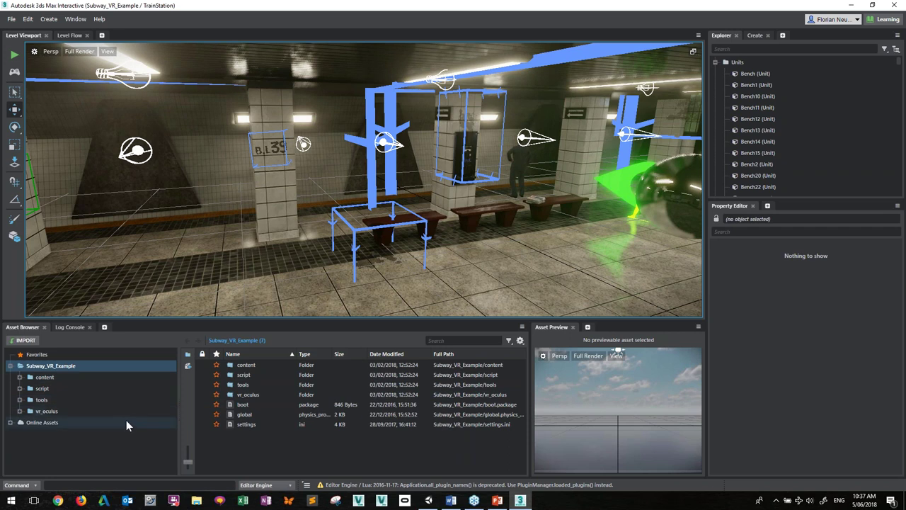
Inspect the subfolders of the project's tools and content folders in the asset tree.
{"action": "left_click", "coordinate": [20, 411]}
{"action": "left_click", "coordinate": [20, 410]}
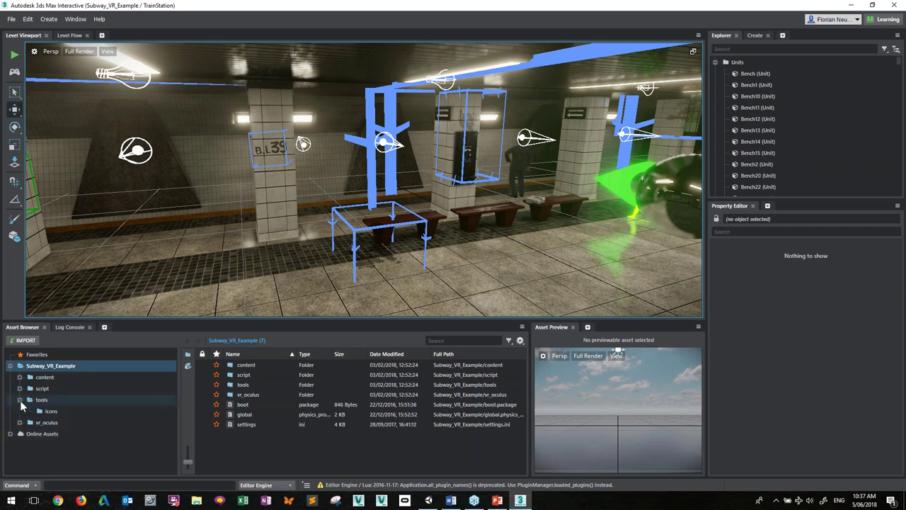
{"action": "left_click", "coordinate": [19, 389]}
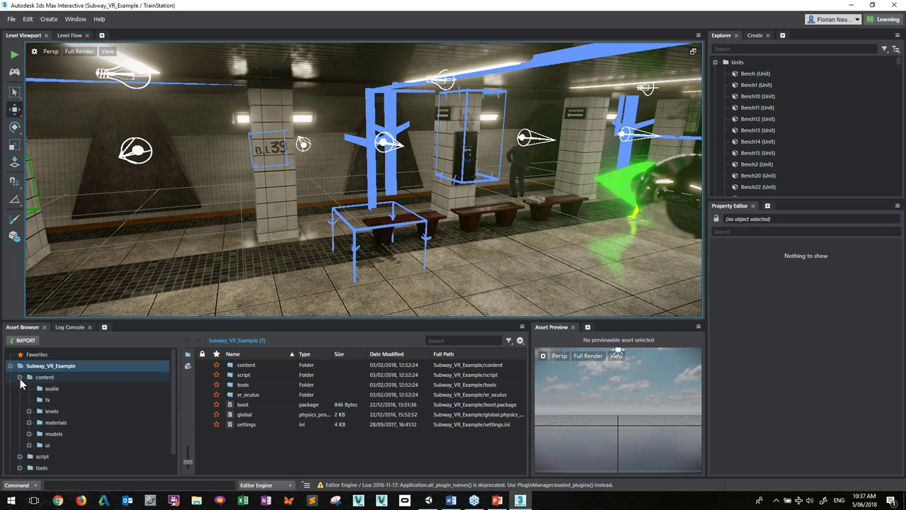
{"action": "left_click", "coordinate": [20, 388]}
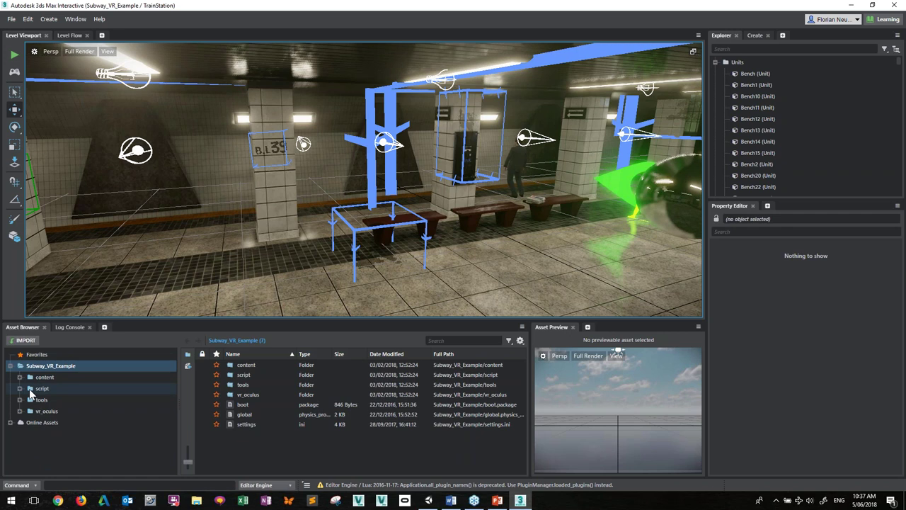
Open the project's script/lua folder and select the player script.
{"action": "double_click", "coordinate": [230, 375]}
{"action": "left_click", "coordinate": [232, 366]}
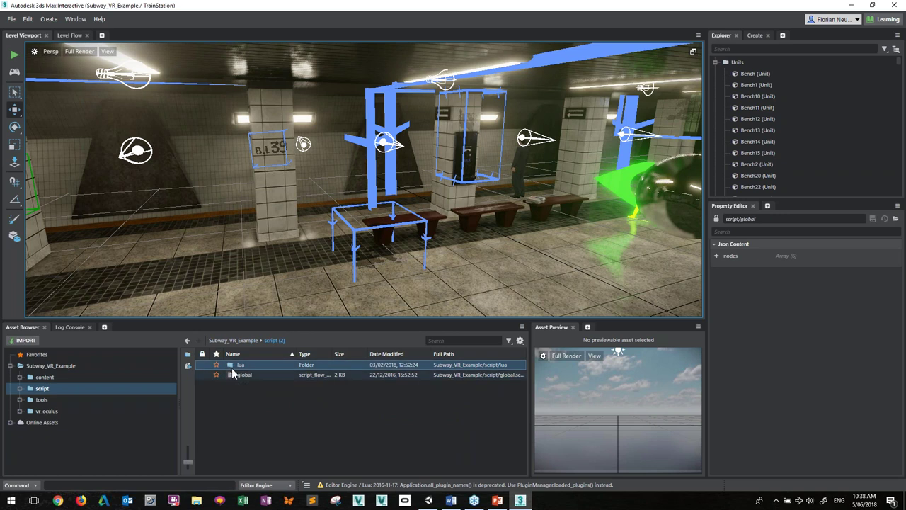
{"action": "double_click", "coordinate": [231, 365]}
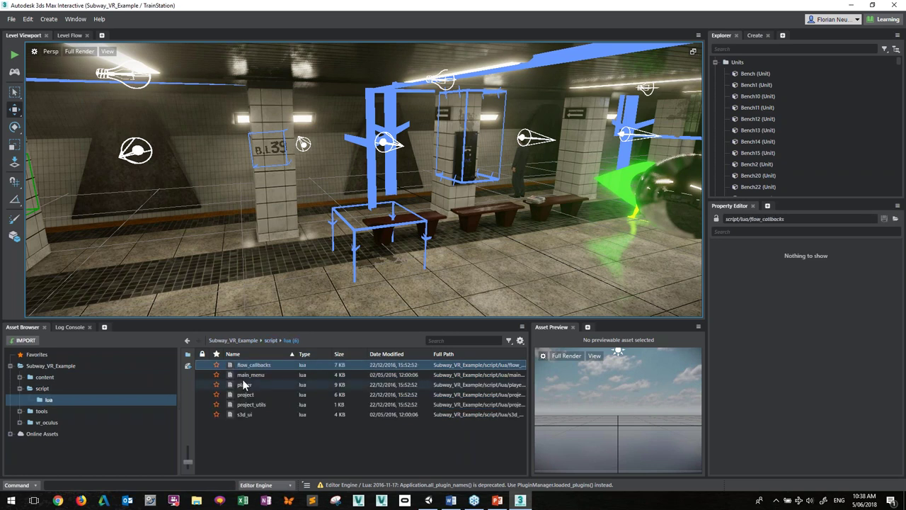
{"action": "left_click", "coordinate": [244, 387]}
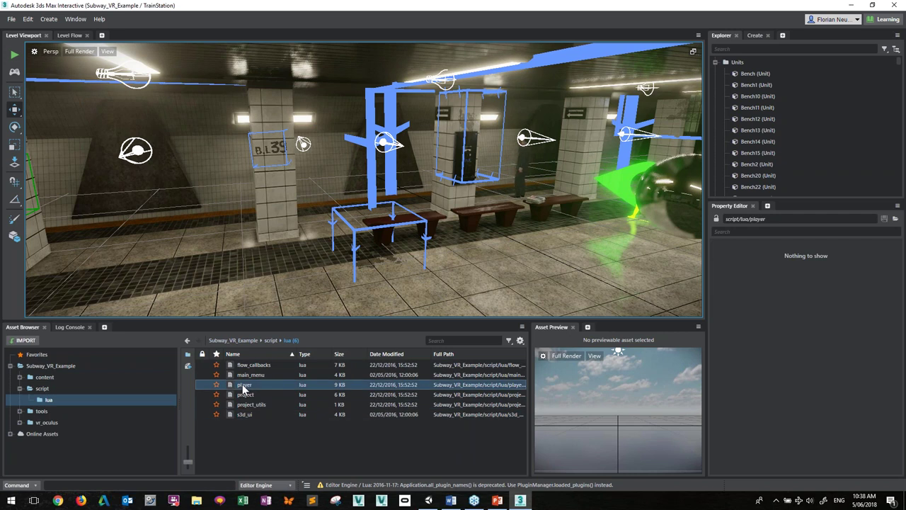
Examine the Level Flow graph's unit-position nodes and the Trigger node that drives the Wwise Set State nodes.
{"action": "left_click", "coordinate": [74, 36]}
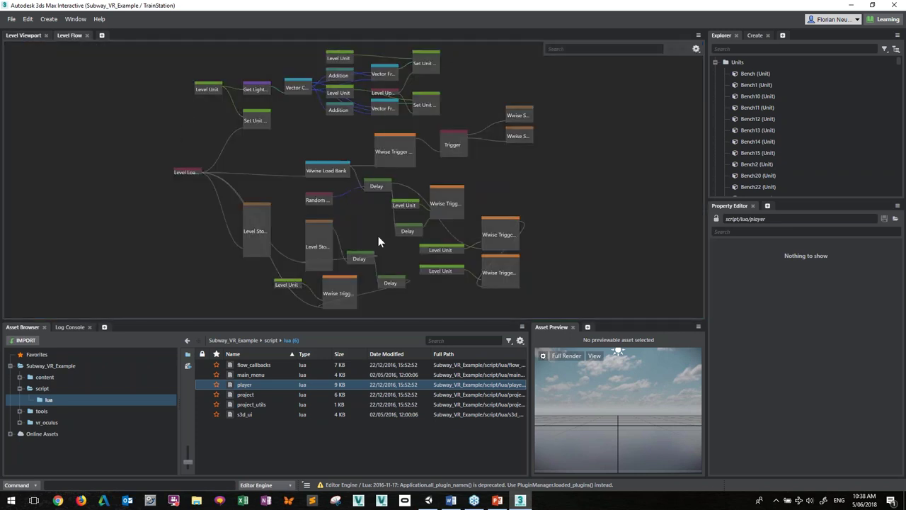
{"action": "scroll", "coordinate": [372, 229], "scroll_direction": "up", "scroll_amount": 2}
{"action": "middle_click_drag", "start_coordinate": [338, 218], "coordinate": [335, 335]}
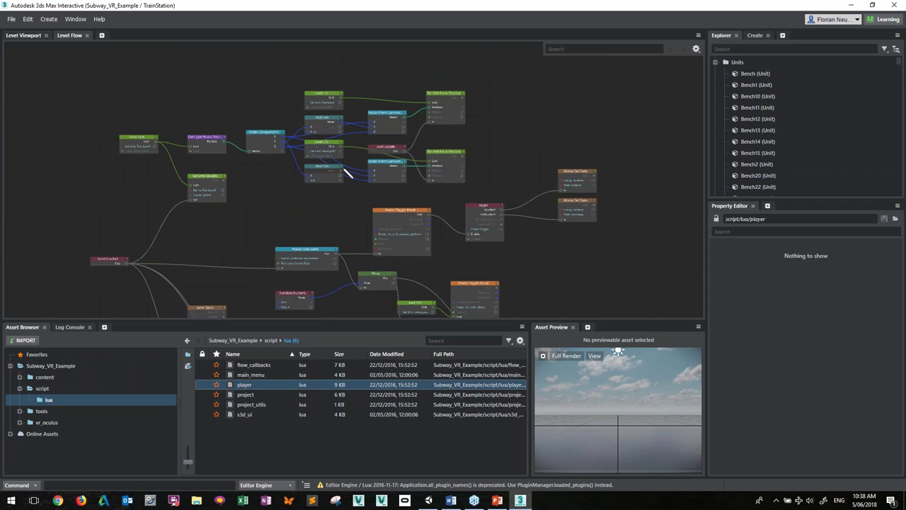
{"action": "scroll", "coordinate": [355, 112], "scroll_direction": "up", "scroll_amount": 2}
{"action": "scroll", "coordinate": [354, 104], "scroll_direction": "up", "scroll_amount": 4}
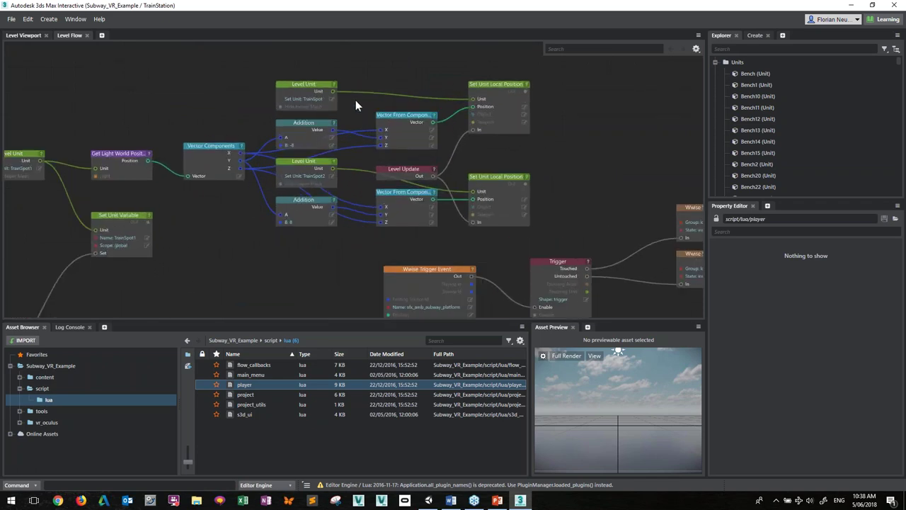
{"action": "middle_click_drag", "start_coordinate": [356, 104], "coordinate": [591, 95]}
{"action": "middle_click_drag", "start_coordinate": [232, 109], "coordinate": [293, 56]}
{"action": "middle_click_drag", "start_coordinate": [482, 202], "coordinate": [401, 195]}
{"action": "scroll", "coordinate": [385, 203], "scroll_direction": "down", "scroll_amount": 1}
{"action": "scroll", "coordinate": [385, 203], "scroll_direction": "down", "scroll_amount": 1}
{"action": "middle_click_drag", "start_coordinate": [517, 258], "coordinate": [358, 96]}
{"action": "middle_click_drag", "start_coordinate": [570, 221], "coordinate": [214, 262]}
{"action": "middle_click_drag", "start_coordinate": [423, 207], "coordinate": [405, 266]}
{"action": "scroll", "coordinate": [323, 192], "scroll_direction": "up", "scroll_amount": 2}
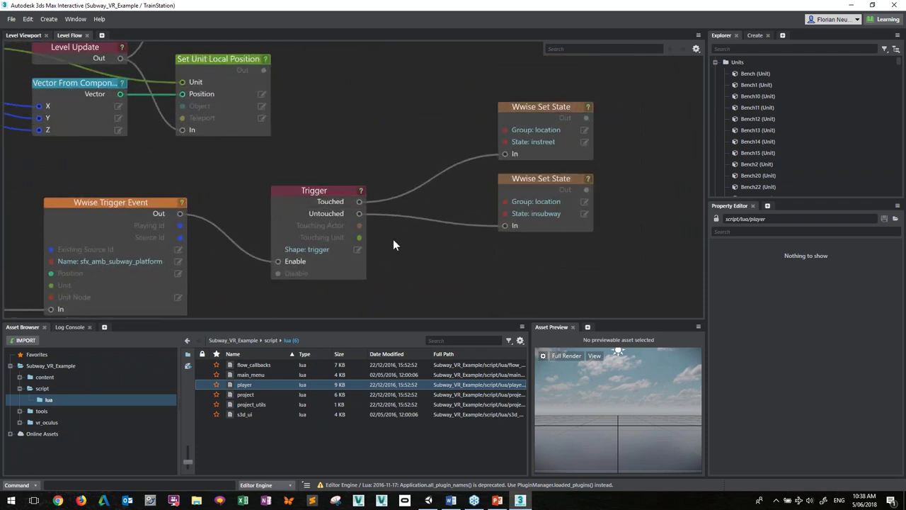
Examine the flow graph's Level Story, Delay and Wwise Trigger Event nodes for the train pass-by, phone and announcement sounds.
{"action": "scroll", "coordinate": [352, 223], "scroll_direction": "down", "scroll_amount": 2}
{"action": "scroll", "coordinate": [282, 221], "scroll_direction": "down", "scroll_amount": 1}
{"action": "middle_click_drag", "start_coordinate": [274, 244], "coordinate": [397, 50]}
{"action": "middle_click_drag", "start_coordinate": [315, 259], "coordinate": [364, 123]}
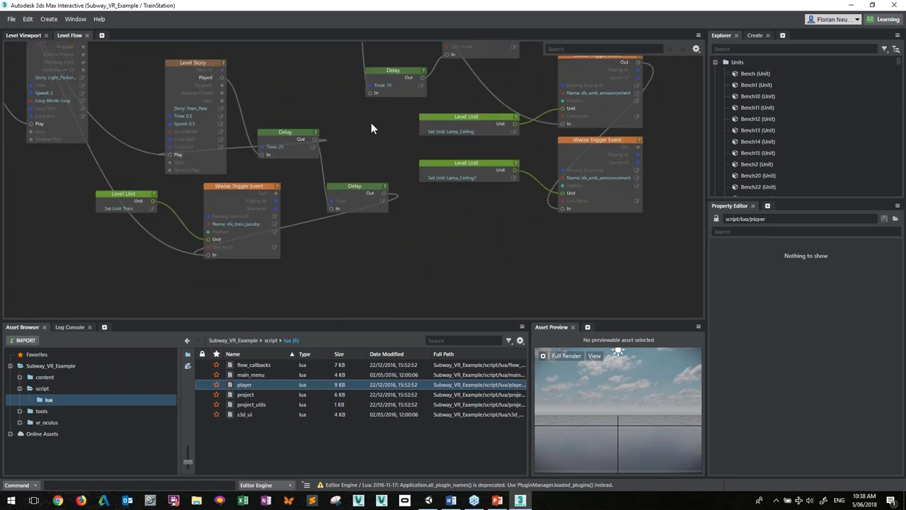
{"action": "middle_click_drag", "start_coordinate": [427, 279], "coordinate": [449, 283]}
{"action": "scroll", "coordinate": [261, 211], "scroll_direction": "up", "scroll_amount": 3}
{"action": "middle_click_drag", "start_coordinate": [330, 263], "coordinate": [364, 237]}
{"action": "scroll", "coordinate": [262, 204], "scroll_direction": "up", "scroll_amount": 2}
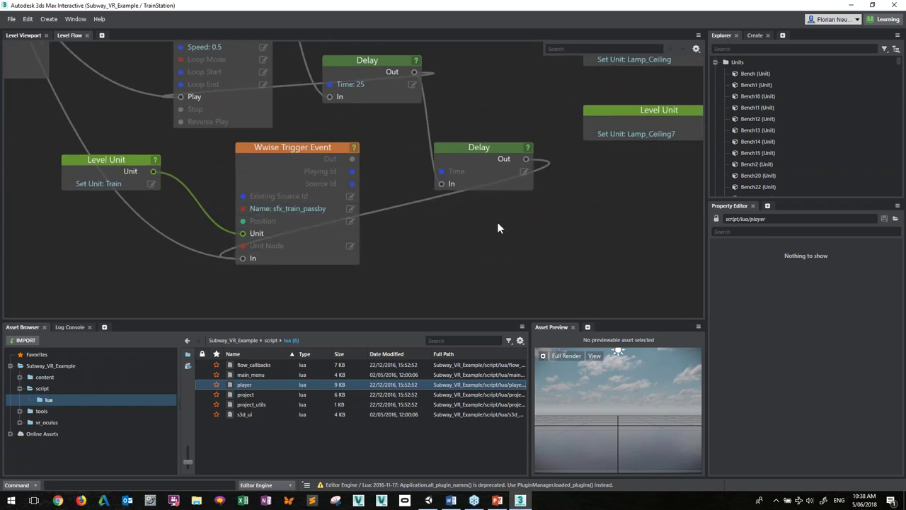
{"action": "middle_click_drag", "start_coordinate": [446, 94], "coordinate": [425, 191]}
{"action": "scroll", "coordinate": [98, 96], "scroll_direction": "down", "scroll_amount": 1}
{"action": "scroll", "coordinate": [98, 101], "scroll_direction": "down", "scroll_amount": 2}
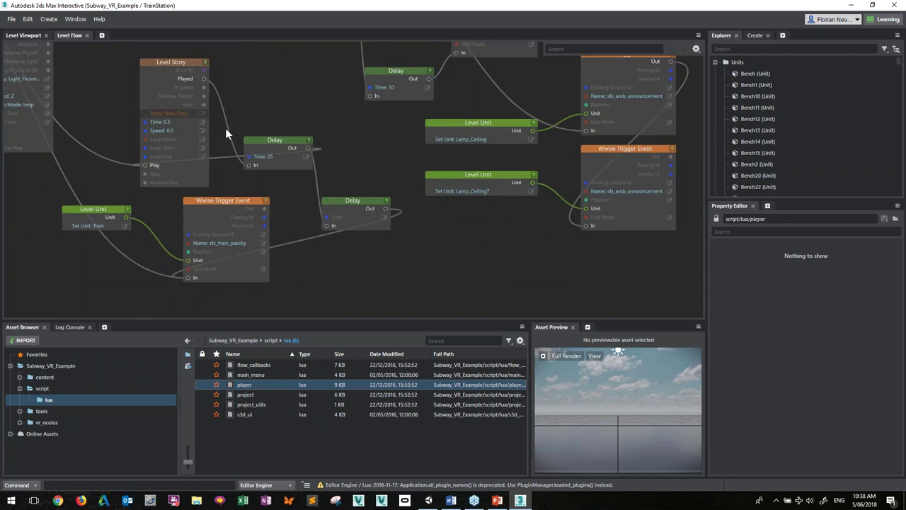
{"action": "scroll", "coordinate": [225, 128], "scroll_direction": "down", "scroll_amount": 1}
{"action": "middle_click_drag", "start_coordinate": [283, 103], "coordinate": [317, 186]}
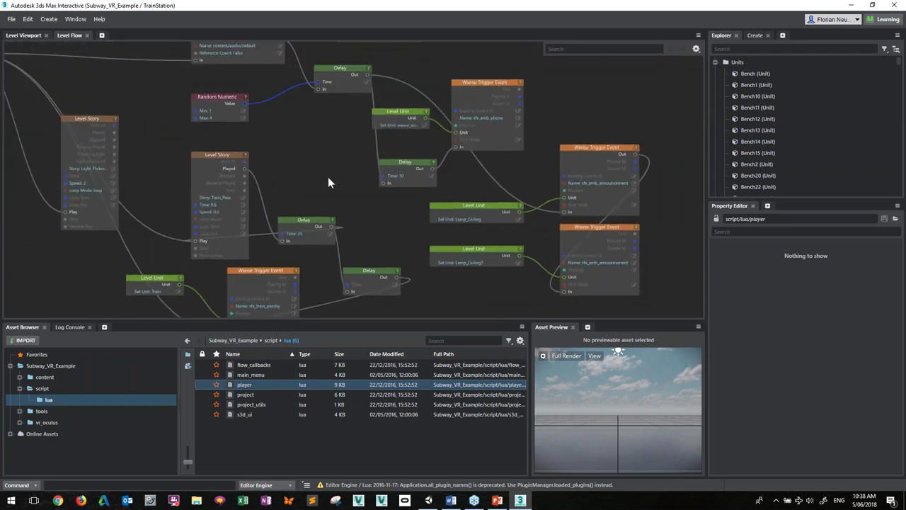
{"action": "middle_click_drag", "start_coordinate": [376, 186], "coordinate": [377, 167]}
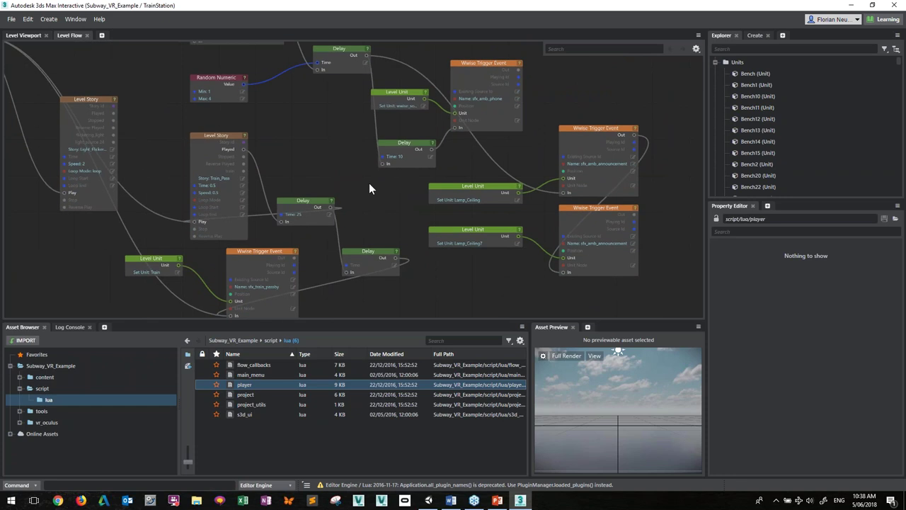
Return to the Level Viewport, run the TrainStation level as a test, and close the test.
{"action": "left_click", "coordinate": [24, 36]}
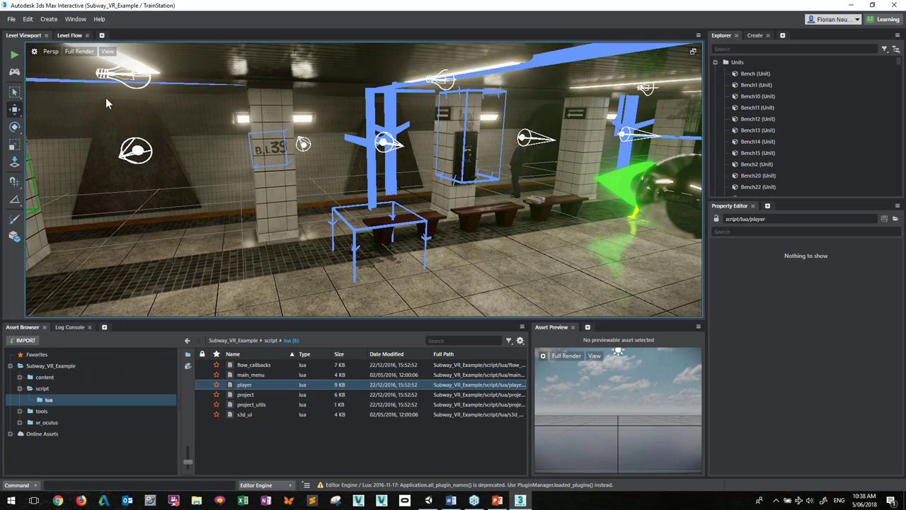
{"action": "left_click", "coordinate": [15, 56]}
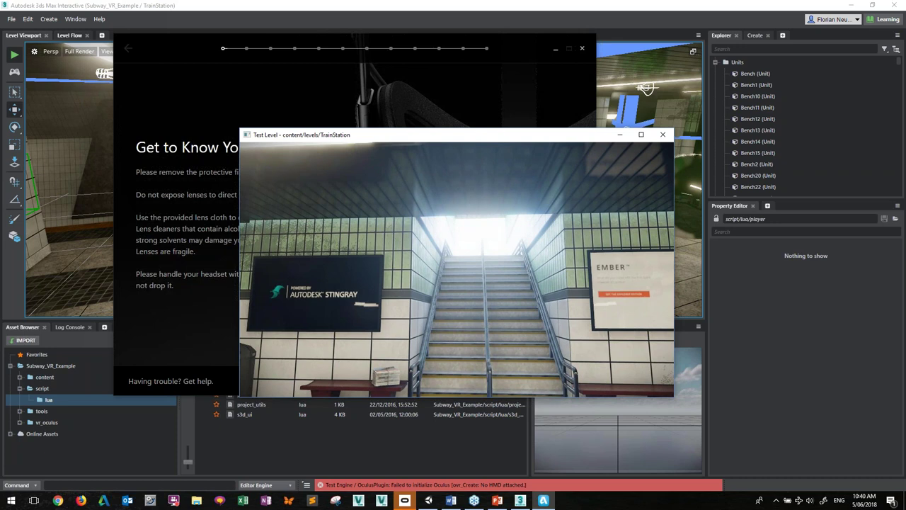
{"action": "key", "text": "Escape"}
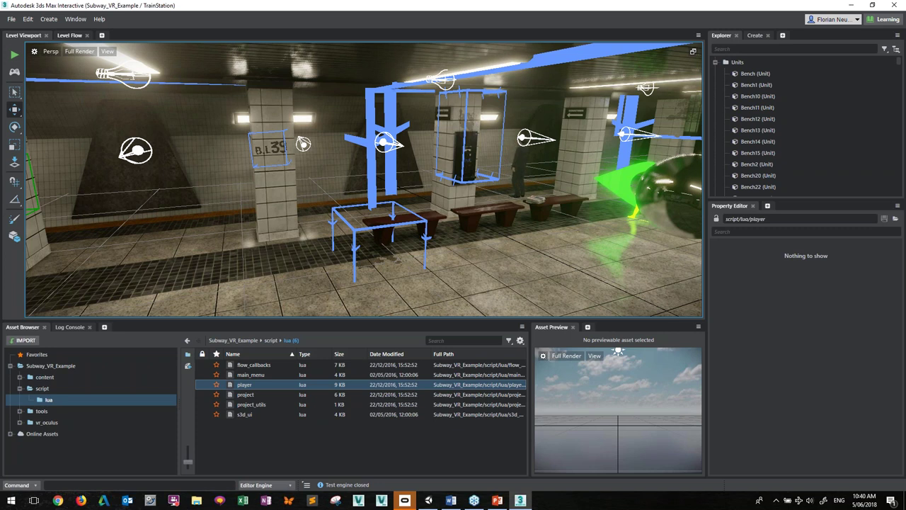
Switch to File Explorer, open the Revit_Advanced.compiledWin32 folder on the Desktop and launch Revit_Advanced.exe.
{"action": "left_click", "coordinate": [197, 500]}
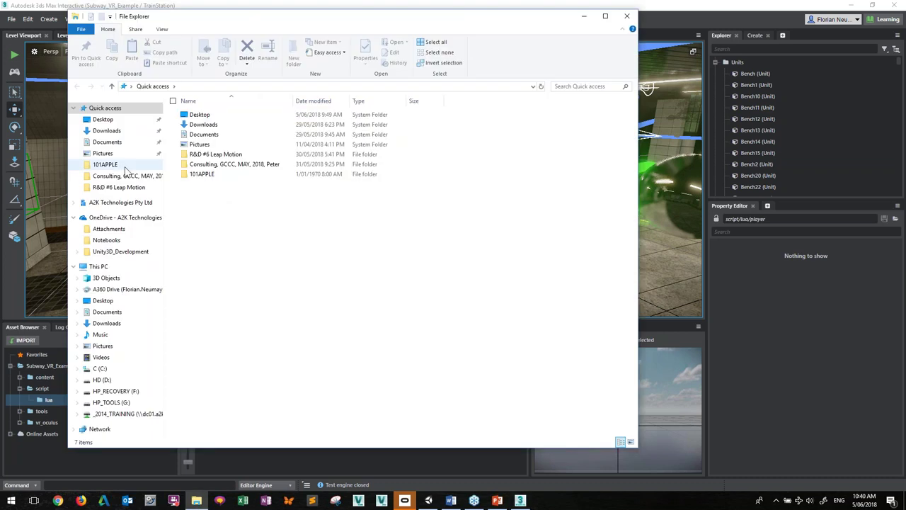
{"action": "left_click", "coordinate": [102, 119]}
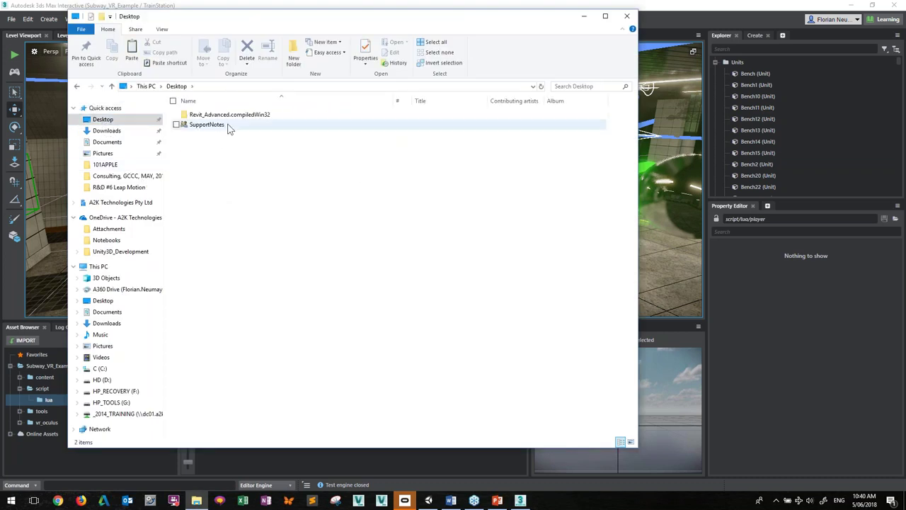
{"action": "left_click_drag", "start_coordinate": [242, 447], "coordinate": [261, 260]}
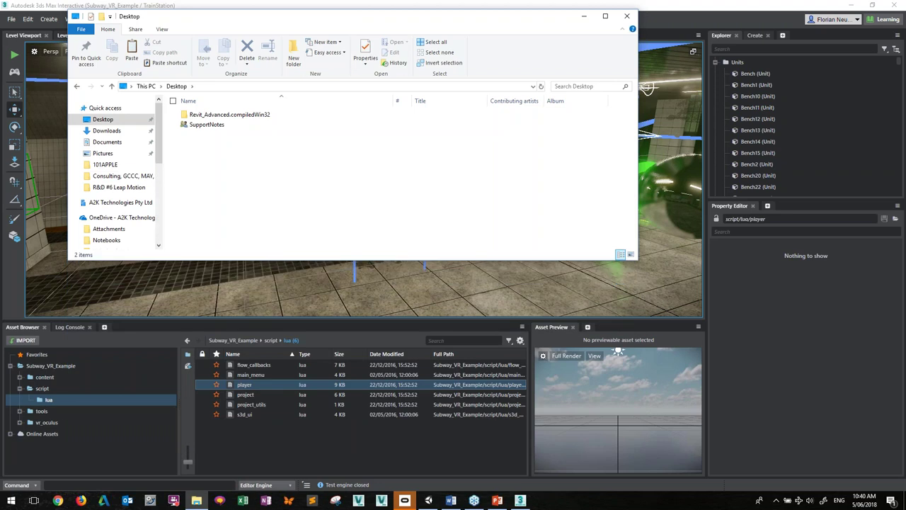
{"action": "double_click", "coordinate": [222, 115]}
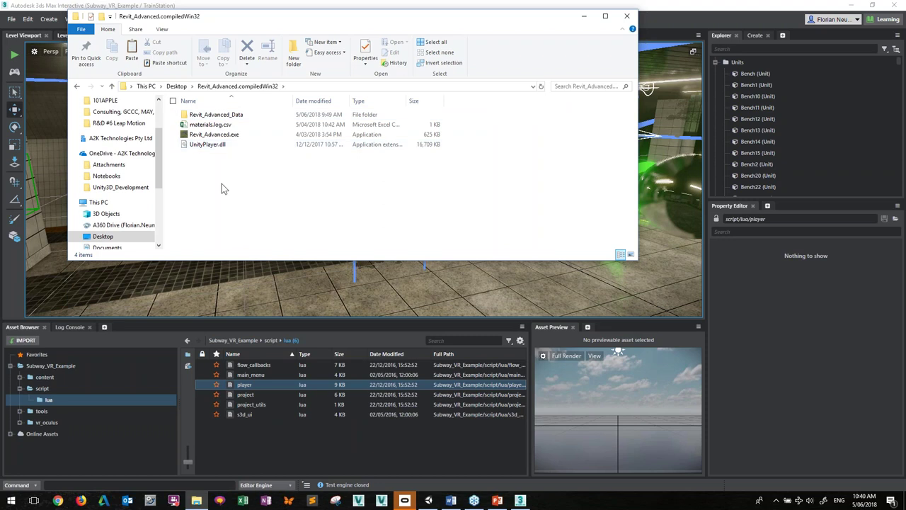
{"action": "left_click_drag", "start_coordinate": [300, 20], "coordinate": [299, 70]}
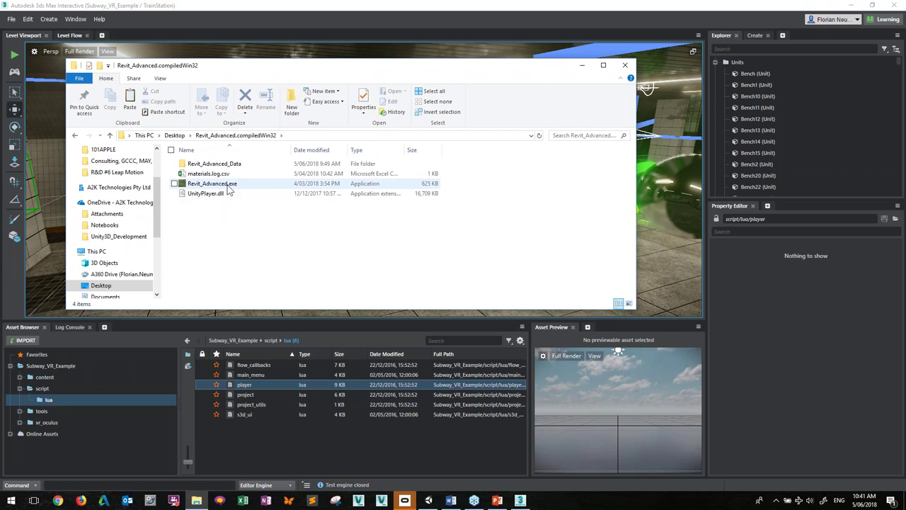
{"action": "double_click", "coordinate": [228, 186]}
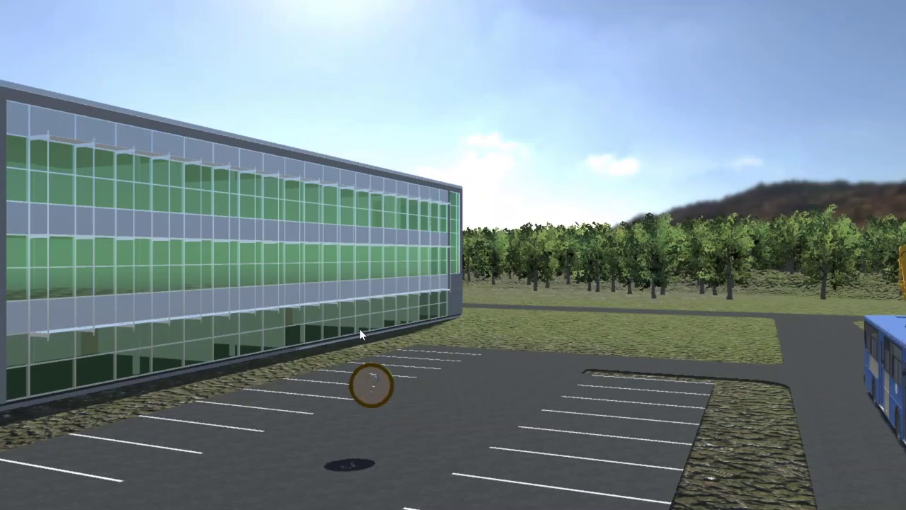
Fly along the building's facade, rise above its roof and look around the surrounding site toward the excavator.
{"action": "left_click_drag", "start_coordinate": [374, 354], "coordinate": [220, 387]}
{"action": "key", "text": "d"}
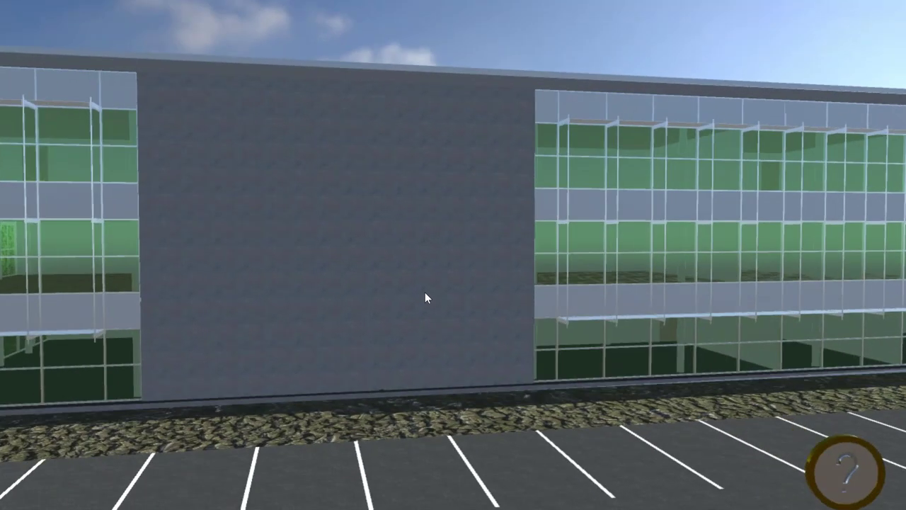
{"action": "key", "text": "w"}
{"action": "key", "text": "s"}
{"action": "mouse_move", "coordinate": [517, 446]}
{"action": "left_mouse_down"}
{"action": "mouse_move", "coordinate": [508, 410]}
{"action": "mouse_move", "coordinate": [507, 434]}
{"action": "left_mouse_up"}
{"action": "middle_click_drag", "start_coordinate": [506, 433], "coordinate": [493, 381]}
{"action": "key", "text": "e"}
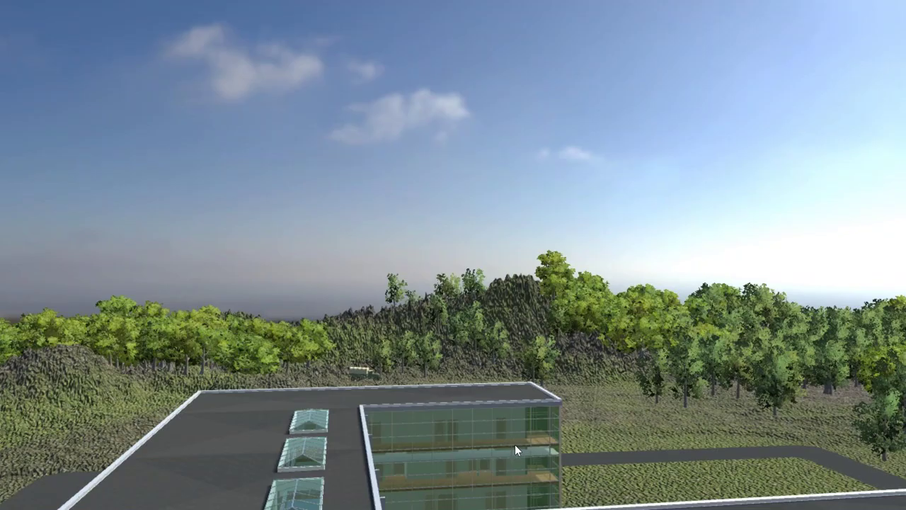
{"action": "left_click_drag", "start_coordinate": [515, 443], "coordinate": [371, 430]}
{"action": "left_click_drag", "start_coordinate": [449, 417], "coordinate": [519, 397]}
{"action": "key", "text": "Right"}
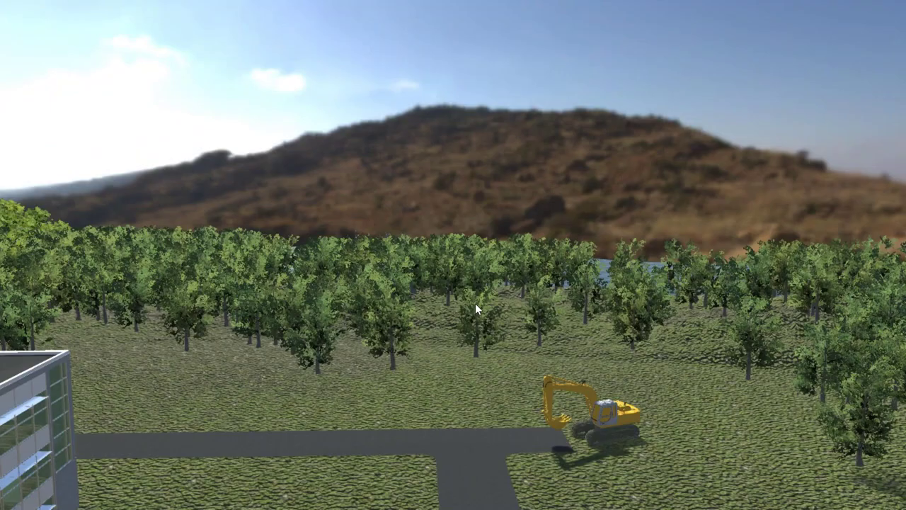
{"action": "key", "text": "q"}
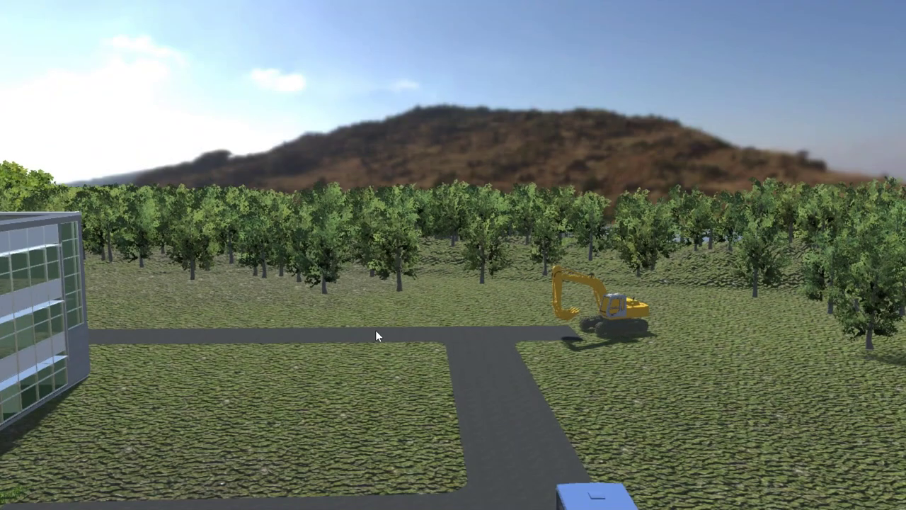
Move back to the car park beside the building and display the question-mark marker's information.
{"action": "key", "text": "Down"}
{"action": "key", "text": "Left"}
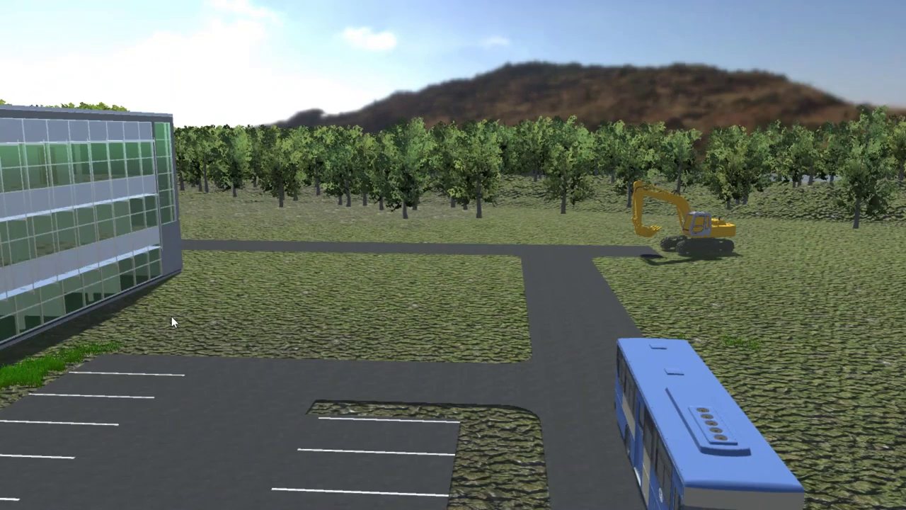
{"action": "key", "text": "Down"}
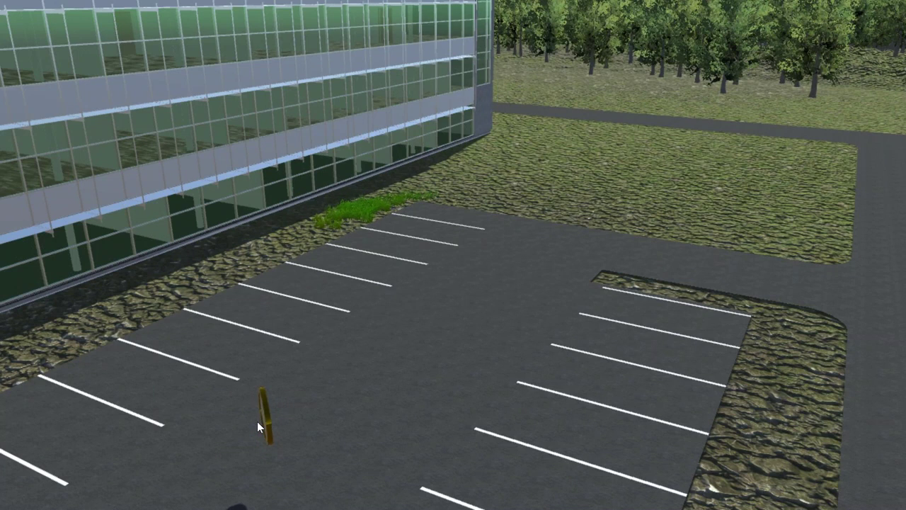
{"action": "left_click", "coordinate": [271, 420]}
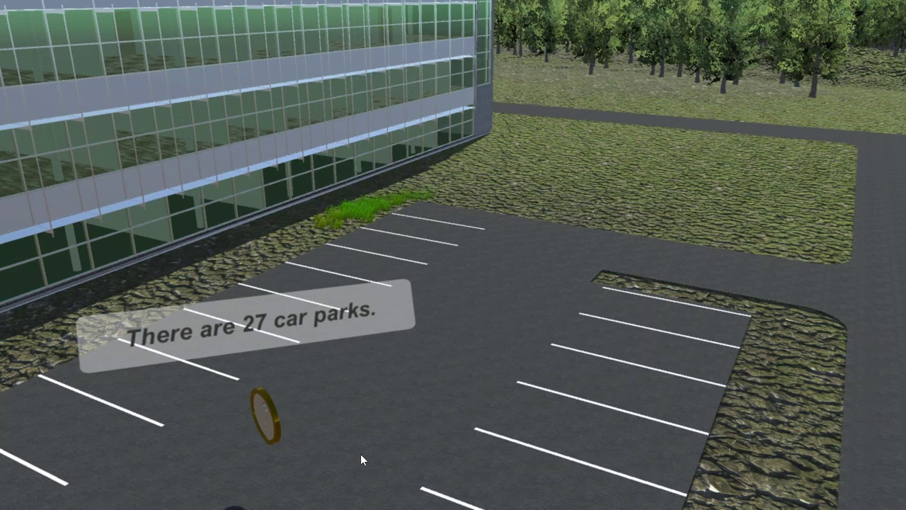
Fly up from the car park to view the forest and the ship on the river behind the building.
{"action": "middle_click_drag", "start_coordinate": [379, 457], "coordinate": [519, 314]}
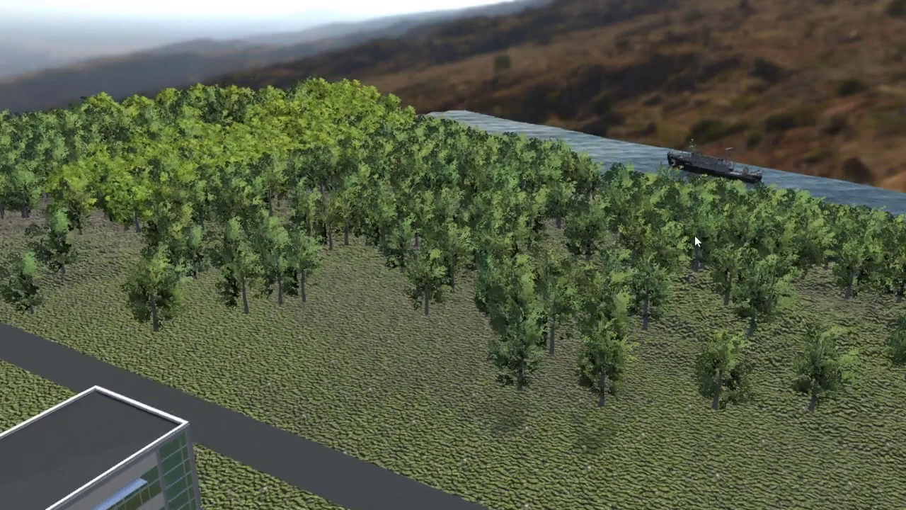